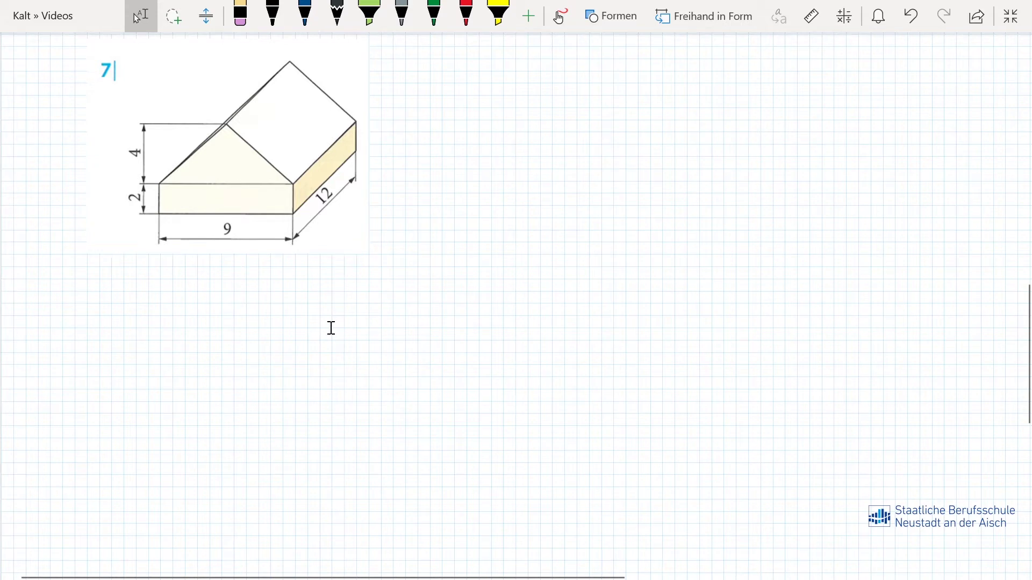
Zoom in slightly on the task 7 prism sketch and pick the orange highlighter.
{"action": "scroll", "coordinate": [470, 252], "scroll_direction": "up", "scroll_amount": 1}
{"action": "left_click", "coordinate": [370, 16]}
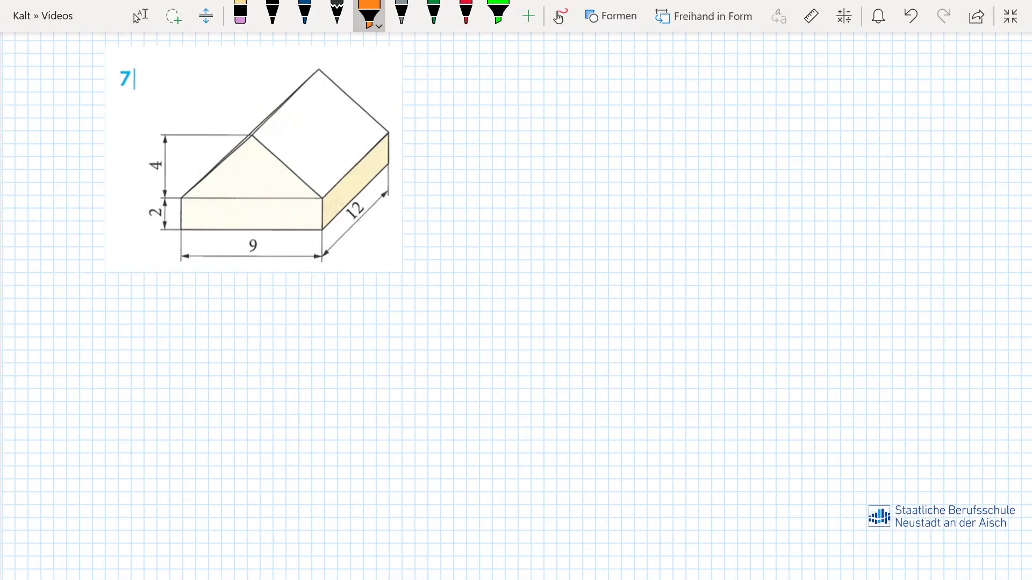
Shade the prism's lower rectangle orange and its triangular top green.
{"action": "mouse_move", "coordinate": [184, 207]}
{"action": "left_mouse_down"}
{"action": "mouse_move", "coordinate": [321, 204]}
{"action": "mouse_move", "coordinate": [270, 226]}
{"action": "mouse_move", "coordinate": [207, 225]}
{"action": "mouse_move", "coordinate": [183, 218]}
{"action": "mouse_move", "coordinate": [320, 214]}
{"action": "left_mouse_up"}
{"action": "left_click", "coordinate": [499, 15]}
{"action": "mouse_move", "coordinate": [192, 197]}
{"action": "left_mouse_down"}
{"action": "mouse_move", "coordinate": [252, 140]}
{"action": "mouse_move", "coordinate": [305, 195]}
{"action": "mouse_move", "coordinate": [229, 190]}
{"action": "mouse_move", "coordinate": [253, 152]}
{"action": "mouse_move", "coordinate": [272, 180]}
{"action": "left_mouse_up"}
In blue ink, number the orange rectangle ① and the green triangle ②.
{"action": "left_click", "coordinate": [305, 15]}
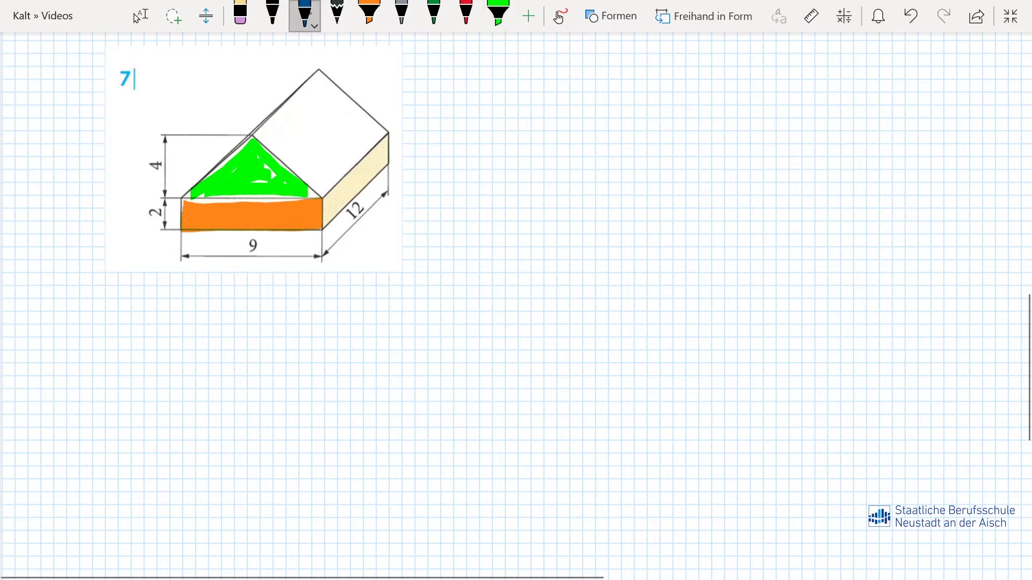
{"action": "mouse_move", "coordinate": [237, 218]}
{"action": "left_mouse_down"}
{"action": "mouse_move", "coordinate": [248, 208]}
{"action": "mouse_move", "coordinate": [245, 227]}
{"action": "mouse_move", "coordinate": [239, 206]}
{"action": "mouse_move", "coordinate": [257, 212]}
{"action": "left_mouse_up"}
{"action": "mouse_move", "coordinate": [245, 168]}
{"action": "left_mouse_down"}
{"action": "mouse_move", "coordinate": [244, 179]}
{"action": "mouse_move", "coordinate": [259, 180]}
{"action": "mouse_move", "coordinate": [253, 160]}
{"action": "left_mouse_up"}
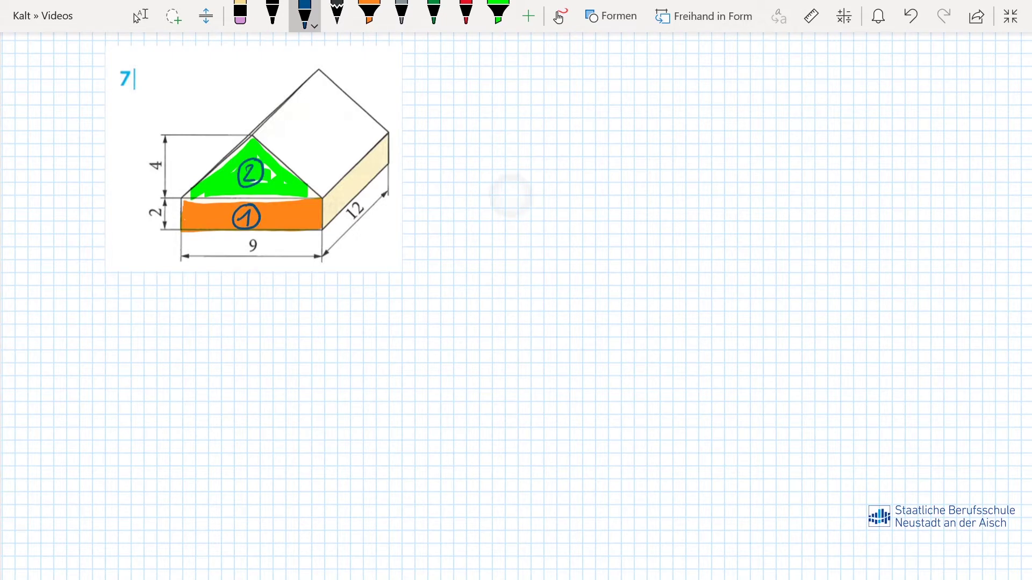
Beside the figure, begin the rectangle area line ① A₁ = 2mm · 9.
{"action": "mouse_move", "coordinate": [456, 87]}
{"action": "left_mouse_down"}
{"action": "mouse_move", "coordinate": [462, 100]}
{"action": "mouse_move", "coordinate": [471, 81]}
{"action": "mouse_move", "coordinate": [531, 101]}
{"action": "mouse_move", "coordinate": [530, 93]}
{"action": "left_mouse_up"}
{"action": "left_click_drag", "start_coordinate": [533, 104], "coordinate": [536, 111]}
{"action": "left_click_drag", "start_coordinate": [549, 89], "coordinate": [563, 88]}
{"action": "mouse_move", "coordinate": [549, 97]}
{"action": "left_mouse_down"}
{"action": "mouse_move", "coordinate": [728, 102]}
{"action": "mouse_move", "coordinate": [753, 88]}
{"action": "mouse_move", "coordinate": [774, 89]}
{"action": "mouse_move", "coordinate": [777, 101]}
{"action": "mouse_move", "coordinate": [793, 84]}
{"action": "mouse_move", "coordinate": [818, 101]}
{"action": "left_mouse_up"}
{"action": "left_click", "coordinate": [658, 92]}
Complete A₁ = 18mm², shade the circled 1 orange, and add a green-shaded circled 2 below.
{"action": "mouse_move", "coordinate": [826, 90]}
{"action": "left_mouse_down"}
{"action": "mouse_move", "coordinate": [825, 101]}
{"action": "mouse_move", "coordinate": [839, 100]}
{"action": "mouse_move", "coordinate": [852, 85]}
{"action": "left_mouse_up"}
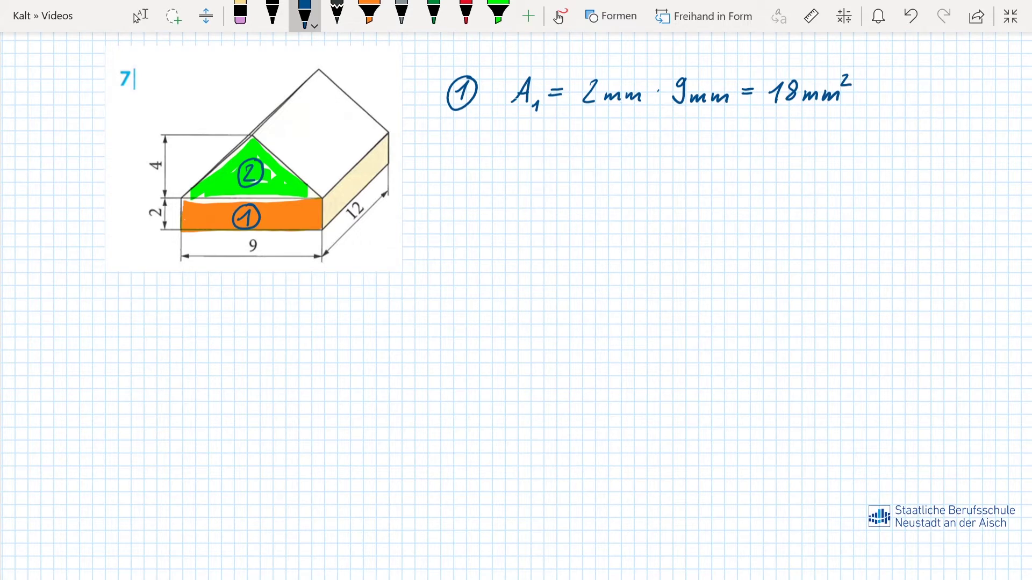
{"action": "left_click_drag", "start_coordinate": [458, 86], "coordinate": [461, 108]}
{"action": "mouse_move", "coordinate": [452, 163]}
{"action": "left_mouse_down"}
{"action": "mouse_move", "coordinate": [474, 173]}
{"action": "mouse_move", "coordinate": [471, 161]}
{"action": "mouse_move", "coordinate": [457, 183]}
{"action": "left_mouse_up"}
{"action": "left_click", "coordinate": [498, 13]}
{"action": "left_click", "coordinate": [305, 14]}
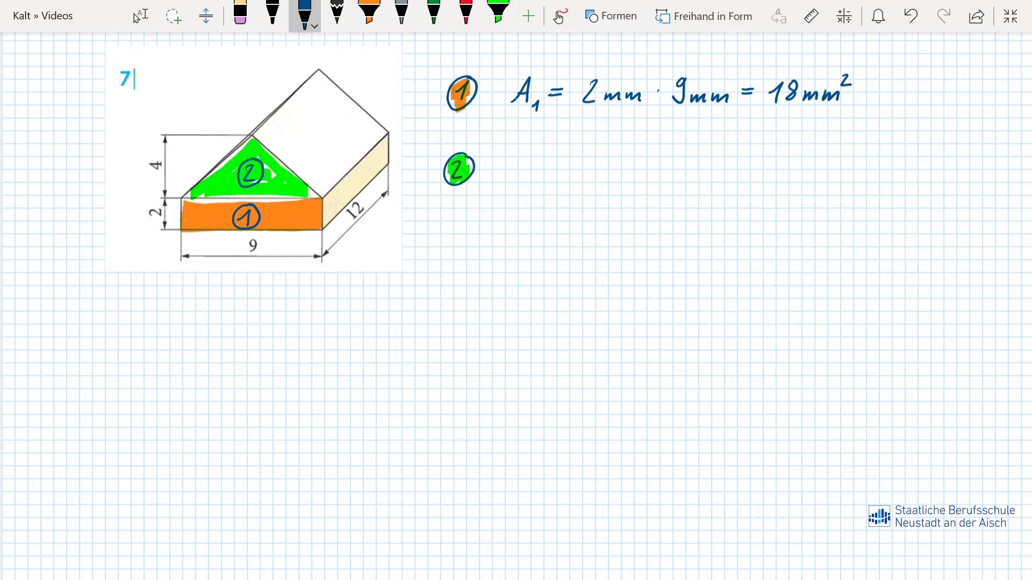
Write the triangle area formula A₂ = ½ · g · h.
{"action": "left_click_drag", "start_coordinate": [515, 180], "coordinate": [530, 179]}
{"action": "mouse_move", "coordinate": [517, 174]}
{"action": "left_mouse_down"}
{"action": "mouse_move", "coordinate": [544, 188]}
{"action": "mouse_move", "coordinate": [564, 166]}
{"action": "mouse_move", "coordinate": [609, 180]}
{"action": "mouse_move", "coordinate": [597, 200]}
{"action": "left_mouse_up"}
{"action": "left_click", "coordinate": [622, 176]}
{"action": "left_click_drag", "start_coordinate": [642, 172], "coordinate": [627, 198]}
{"action": "left_click", "coordinate": [656, 173]}
{"action": "mouse_move", "coordinate": [675, 154]}
{"action": "left_mouse_down"}
{"action": "mouse_move", "coordinate": [670, 182]}
{"action": "mouse_move", "coordinate": [724, 171]}
{"action": "mouse_move", "coordinate": [732, 177]}
{"action": "mouse_move", "coordinate": [727, 197]}
{"action": "left_mouse_up"}
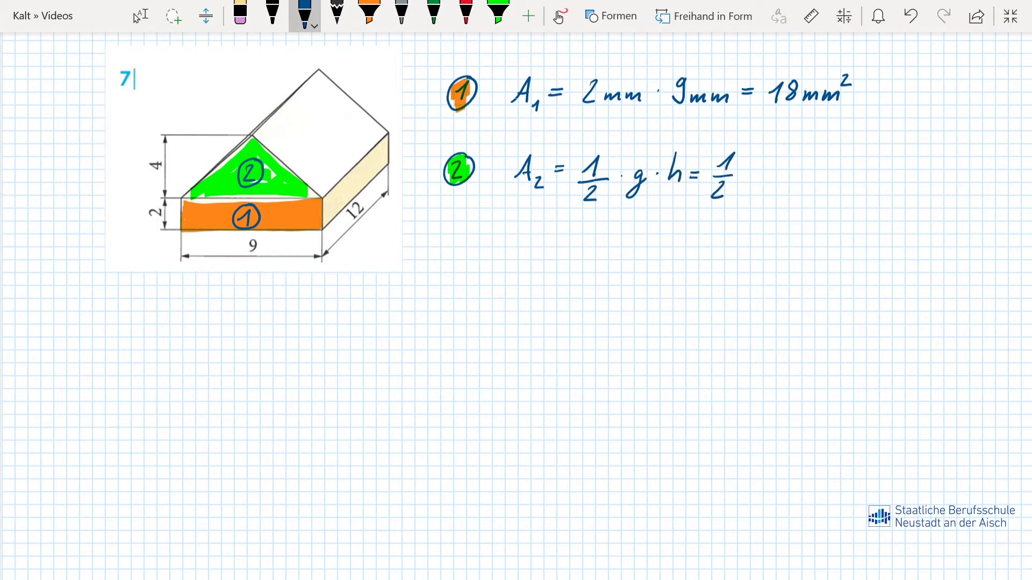
{"action": "left_click", "coordinate": [743, 172]}
Substitute ½ · 9mm · 4mm and write the result = 18mm².
{"action": "mouse_move", "coordinate": [768, 164]}
{"action": "left_mouse_down"}
{"action": "mouse_move", "coordinate": [763, 182]}
{"action": "mouse_move", "coordinate": [899, 171]}
{"action": "left_mouse_up"}
{"action": "left_click", "coordinate": [822, 175]}
{"action": "left_click_drag", "start_coordinate": [889, 178], "coordinate": [901, 177]}
{"action": "left_click_drag", "start_coordinate": [691, 224], "coordinate": [720, 233]}
{"action": "mouse_move", "coordinate": [741, 219]}
{"action": "left_mouse_down"}
{"action": "mouse_move", "coordinate": [735, 226]}
{"action": "mouse_move", "coordinate": [738, 217]}
{"action": "mouse_move", "coordinate": [785, 233]}
{"action": "left_mouse_up"}
{"action": "left_click_drag", "start_coordinate": [789, 214], "coordinate": [803, 220]}
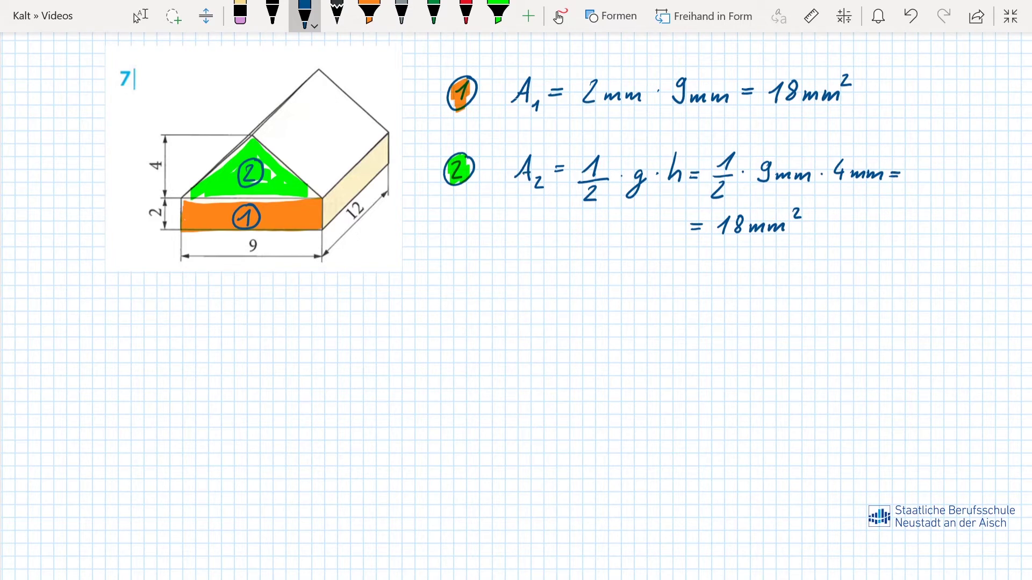
Begin the total area line A = A₁ + A₂ below.
{"action": "mouse_move", "coordinate": [458, 283]}
{"action": "left_mouse_down"}
{"action": "mouse_move", "coordinate": [470, 264]}
{"action": "mouse_move", "coordinate": [473, 284]}
{"action": "left_mouse_up"}
{"action": "left_click_drag", "start_coordinate": [461, 275], "coordinate": [491, 272]}
{"action": "left_click_drag", "start_coordinate": [482, 278], "coordinate": [524, 285]}
{"action": "mouse_move", "coordinate": [509, 277]}
{"action": "left_mouse_down"}
{"action": "mouse_move", "coordinate": [536, 289]}
{"action": "mouse_move", "coordinate": [588, 263]}
{"action": "left_mouse_up"}
{"action": "left_click_drag", "start_coordinate": [589, 263], "coordinate": [595, 284]}
{"action": "left_click_drag", "start_coordinate": [583, 275], "coordinate": [608, 293]}
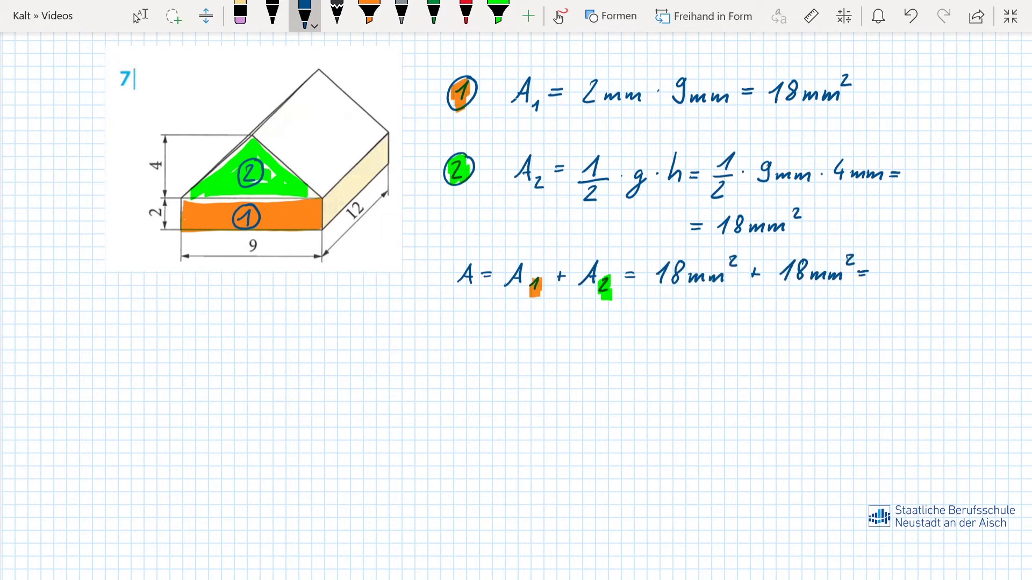
Finish the total area as = 36mm² and double-underline it.
{"action": "left_click_drag", "start_coordinate": [629, 314], "coordinate": [639, 314]}
{"action": "left_click_drag", "start_coordinate": [628, 320], "coordinate": [640, 320]}
{"action": "left_click_drag", "start_coordinate": [650, 308], "coordinate": [651, 324]}
{"action": "left_click_drag", "start_coordinate": [677, 306], "coordinate": [669, 322]}
{"action": "mouse_move", "coordinate": [681, 322]}
{"action": "left_mouse_down"}
{"action": "mouse_move", "coordinate": [690, 314]}
{"action": "mouse_move", "coordinate": [699, 322]}
{"action": "left_mouse_up"}
{"action": "left_click_drag", "start_coordinate": [703, 322], "coordinate": [721, 321]}
{"action": "left_click_drag", "start_coordinate": [726, 306], "coordinate": [734, 312]}
{"action": "mouse_move", "coordinate": [720, 329]}
{"action": "left_mouse_down"}
{"action": "mouse_move", "coordinate": [643, 331]}
{"action": "mouse_move", "coordinate": [721, 334]}
{"action": "left_mouse_up"}
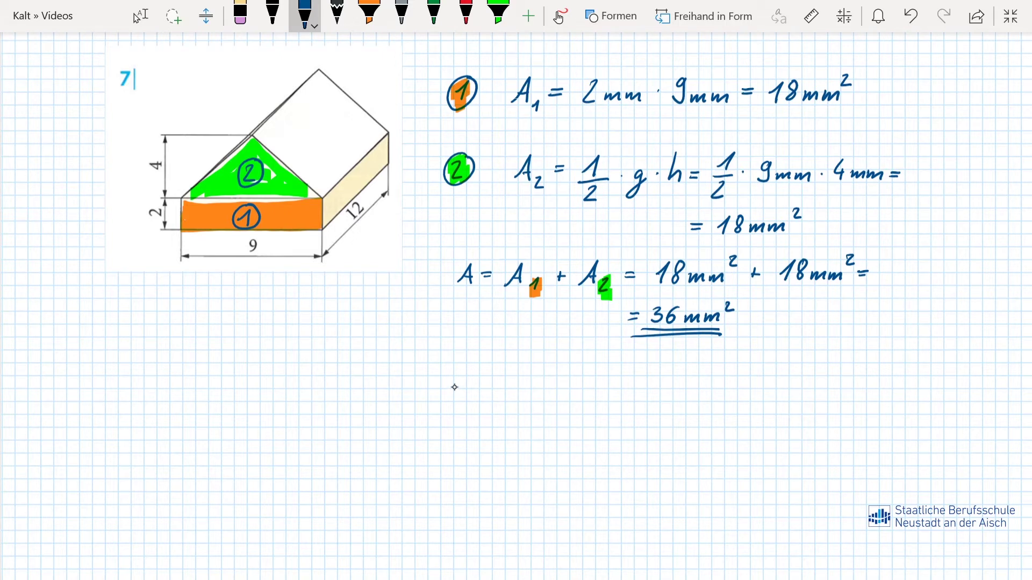
Start the volume line V = A underneath.
{"action": "mouse_move", "coordinate": [455, 377]}
{"action": "left_mouse_down"}
{"action": "mouse_move", "coordinate": [455, 400]}
{"action": "mouse_move", "coordinate": [475, 376]}
{"action": "mouse_move", "coordinate": [486, 387]}
{"action": "left_mouse_up"}
{"action": "left_click", "coordinate": [476, 386]}
{"action": "left_click_drag", "start_coordinate": [476, 395], "coordinate": [487, 394]}
{"action": "mouse_move", "coordinate": [501, 402]}
{"action": "left_mouse_down"}
{"action": "mouse_move", "coordinate": [522, 402]}
{"action": "mouse_move", "coordinate": [519, 392]}
{"action": "left_mouse_up"}
Extend the volume line to V = A · h = 36mm² · 12mm =.
{"action": "left_click", "coordinate": [537, 389]}
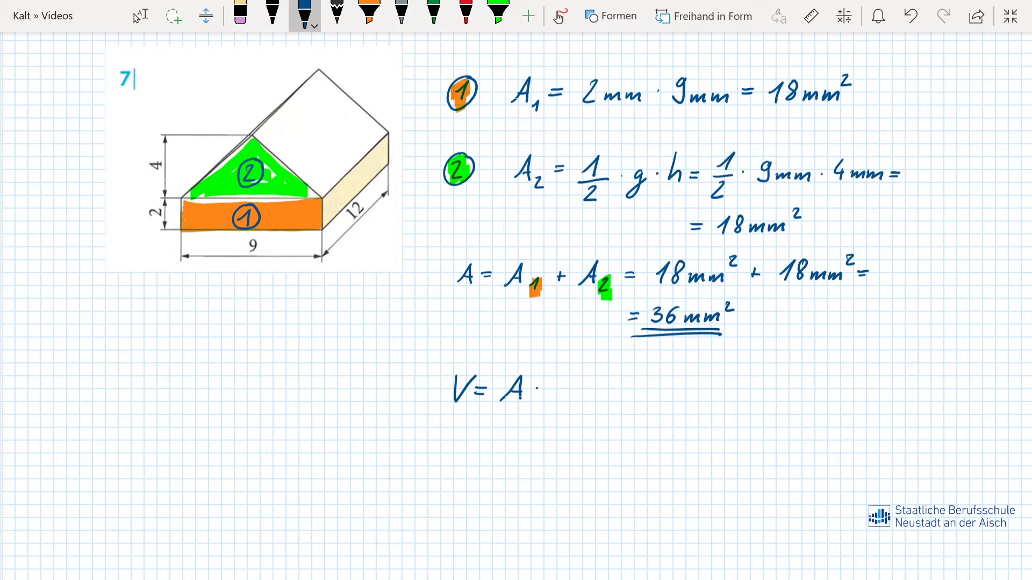
{"action": "mouse_move", "coordinate": [552, 381]}
{"action": "left_mouse_down"}
{"action": "mouse_move", "coordinate": [549, 399]}
{"action": "mouse_move", "coordinate": [561, 398]}
{"action": "left_mouse_up"}
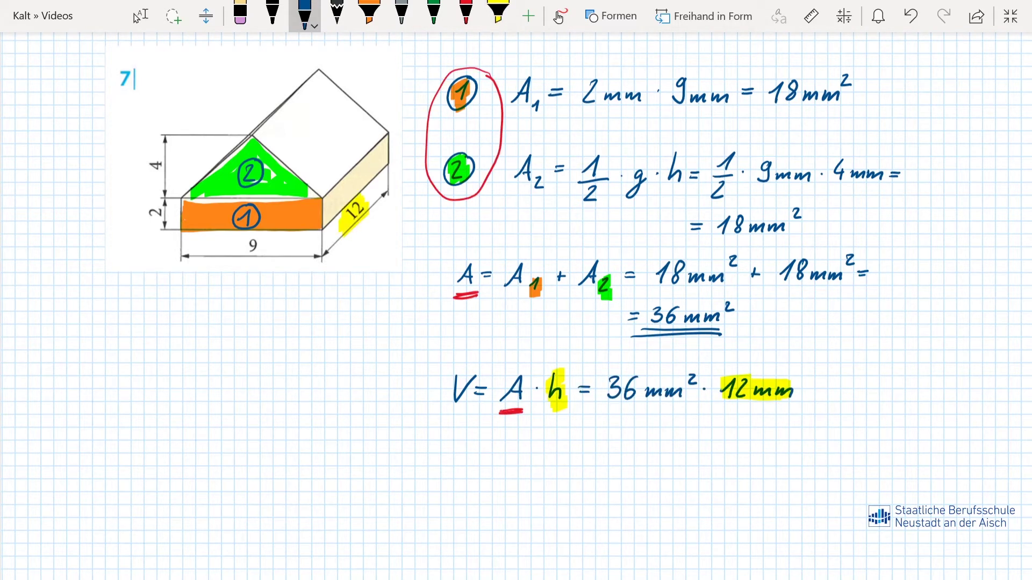
{"action": "left_click_drag", "start_coordinate": [805, 391], "coordinate": [817, 390]}
{"action": "left_click_drag", "start_coordinate": [806, 396], "coordinate": [818, 395]}
Write the volume result 432 mm³, underline it, and switch to the EUROPATHEK textbook.
{"action": "left_click_drag", "start_coordinate": [583, 433], "coordinate": [595, 438]}
{"action": "left_click_drag", "start_coordinate": [698, 441], "coordinate": [744, 431]}
{"action": "mouse_move", "coordinate": [624, 421]}
{"action": "left_mouse_down"}
{"action": "mouse_move", "coordinate": [629, 440]}
{"action": "mouse_move", "coordinate": [668, 440]}
{"action": "left_mouse_up"}
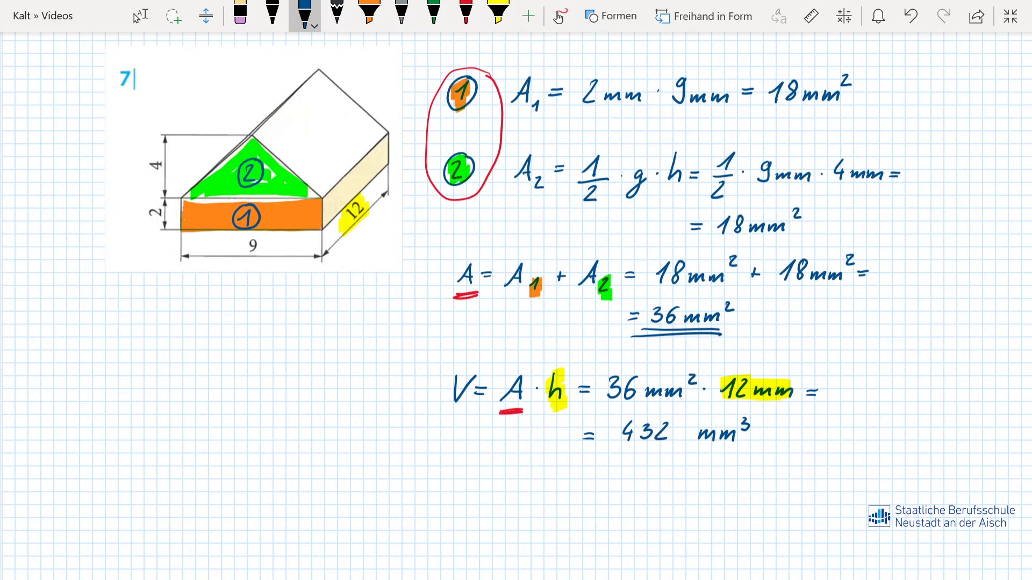
{"action": "left_click_drag", "start_coordinate": [624, 452], "coordinate": [743, 450]}
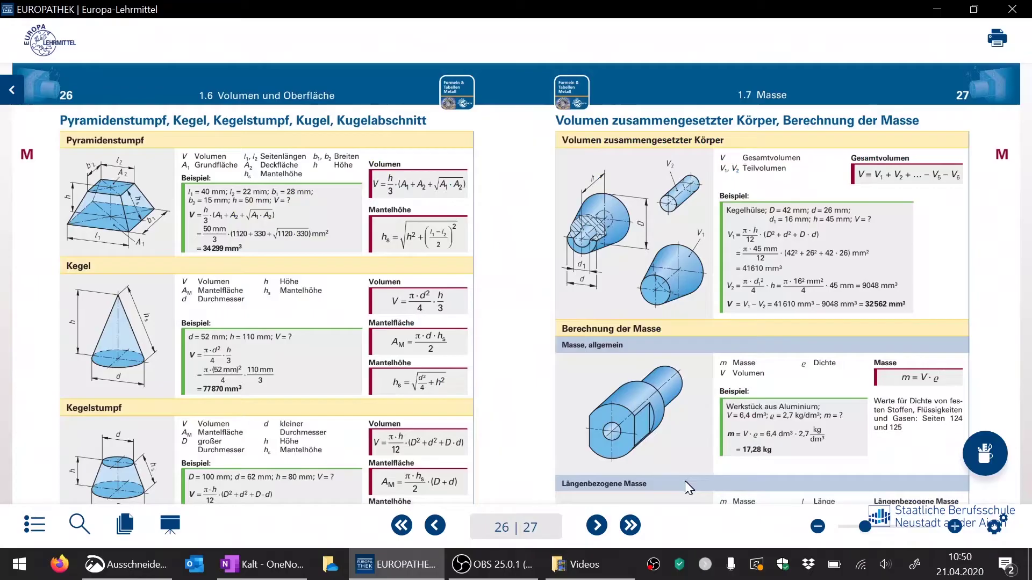
{"action": "left_click", "coordinate": [1010, 16]}
Paste the clipped Masse formula m = V · ρ below the 432 mm³ result.
{"action": "key", "text": "ctrl+v"}
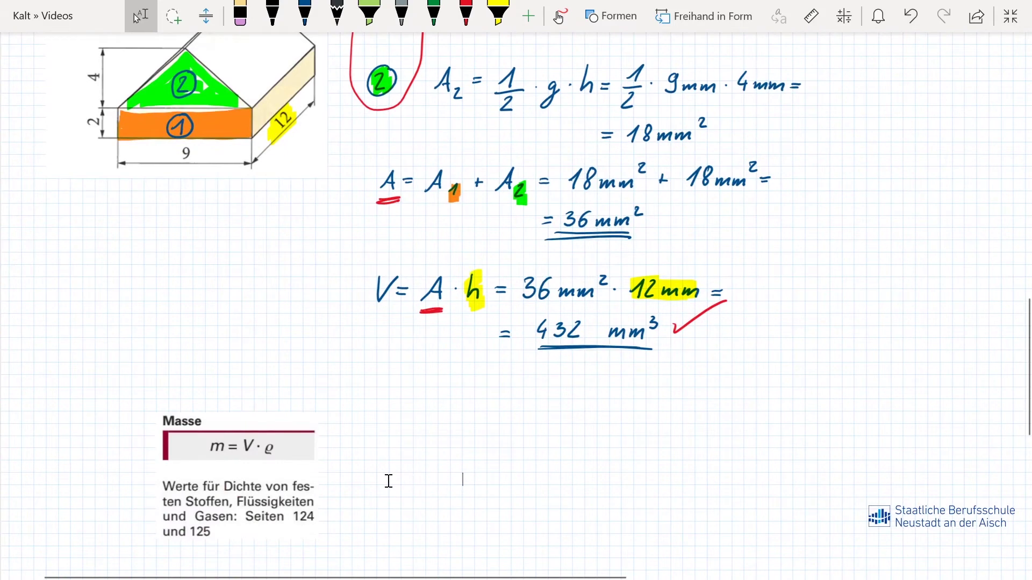
Handwrite 'Material: unlegierter Stahl' in blue ink, then return to EUROPATHEK.
{"action": "left_click", "coordinate": [462, 479]}
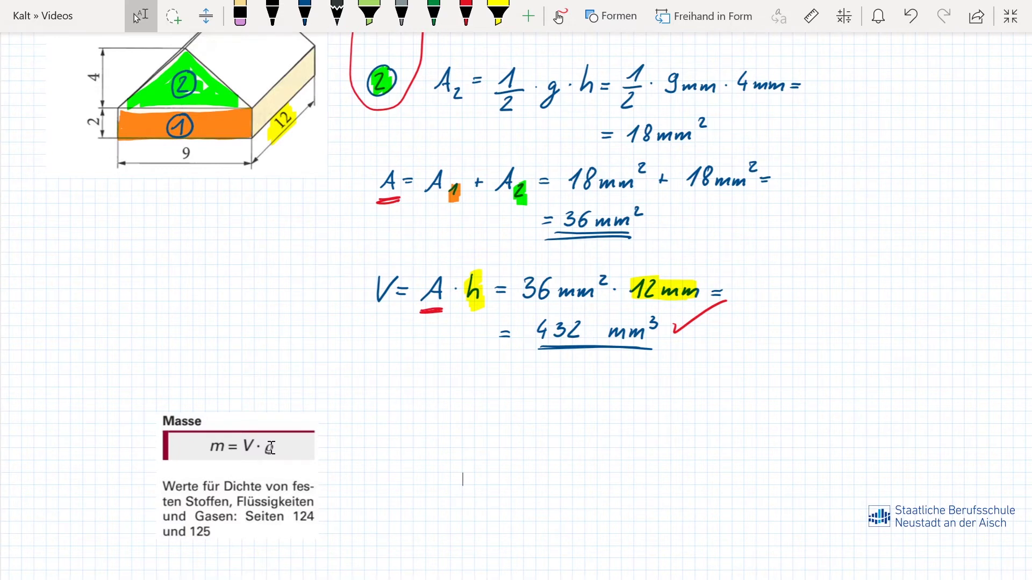
{"action": "left_click", "coordinate": [305, 16]}
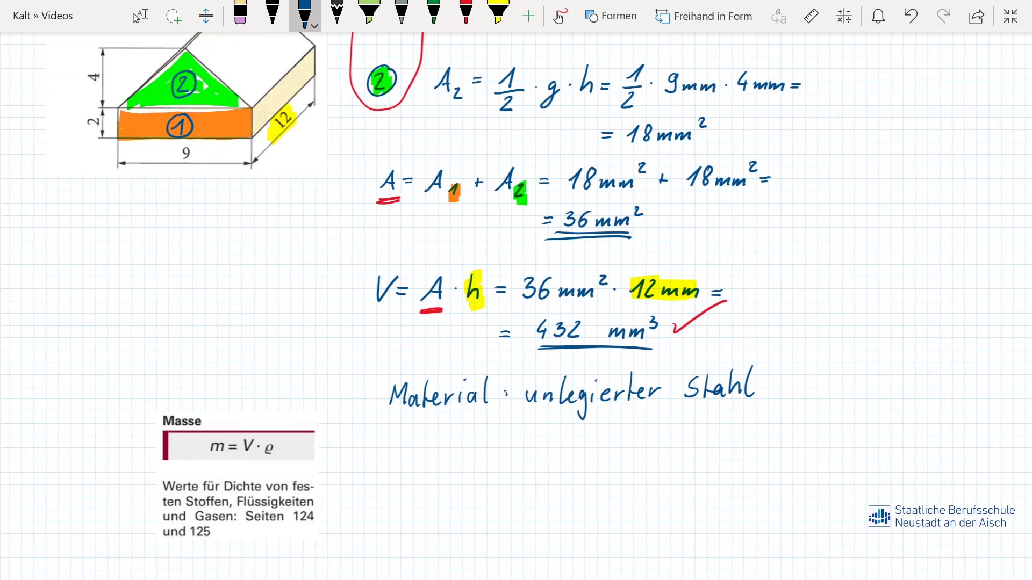
{"action": "key", "text": "alt+Tab"}
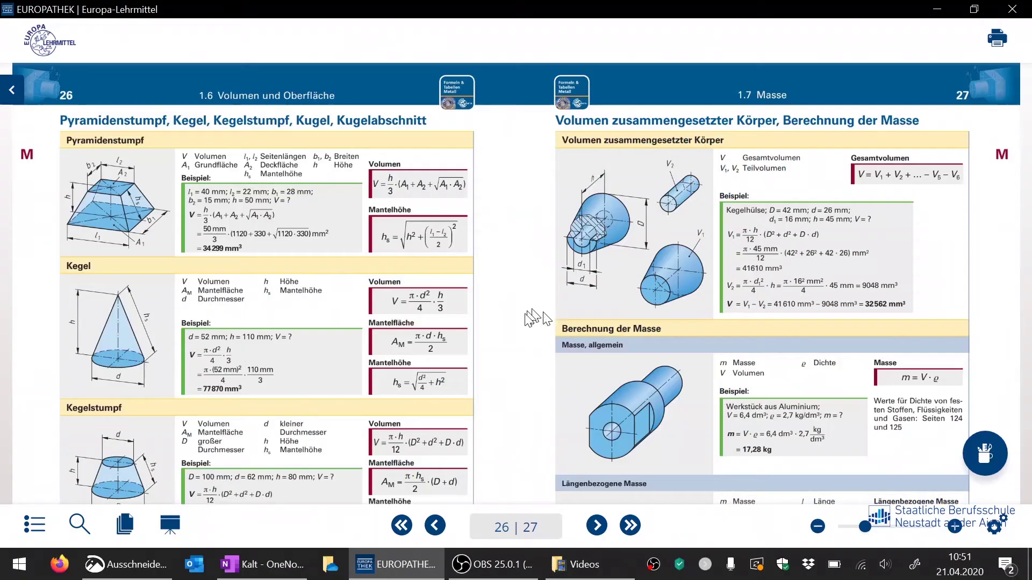
Jump to page 124 of the Europathek textbook.
{"action": "left_click", "coordinate": [513, 527]}
{"action": "type", "text": "124"}
{"action": "key", "text": "Return"}
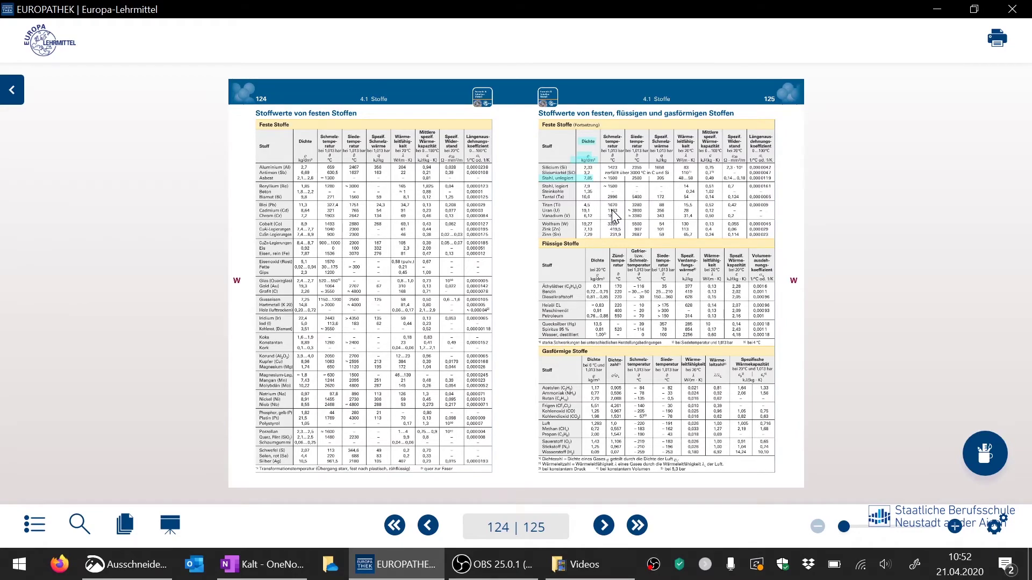
Paste the density rows showing unalloyed steel at 7,85 kg/dm³ below the Masse box.
{"action": "scroll", "coordinate": [614, 215], "scroll_direction": "up", "scroll_amount": 5}
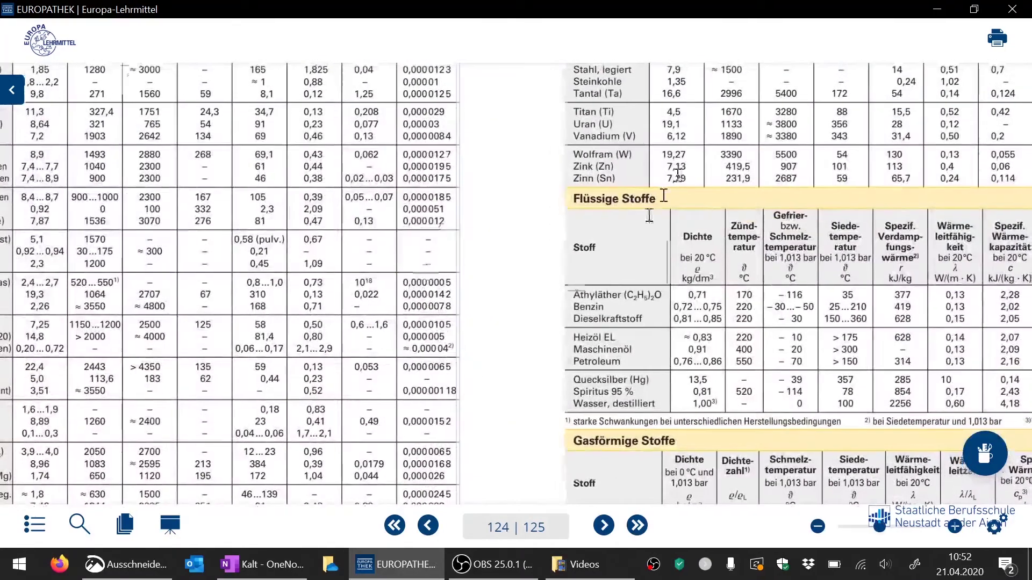
{"action": "scroll", "coordinate": [595, 374], "scroll_direction": "up", "scroll_amount": 2}
{"action": "scroll", "coordinate": [589, 379], "scroll_direction": "up", "scroll_amount": 1}
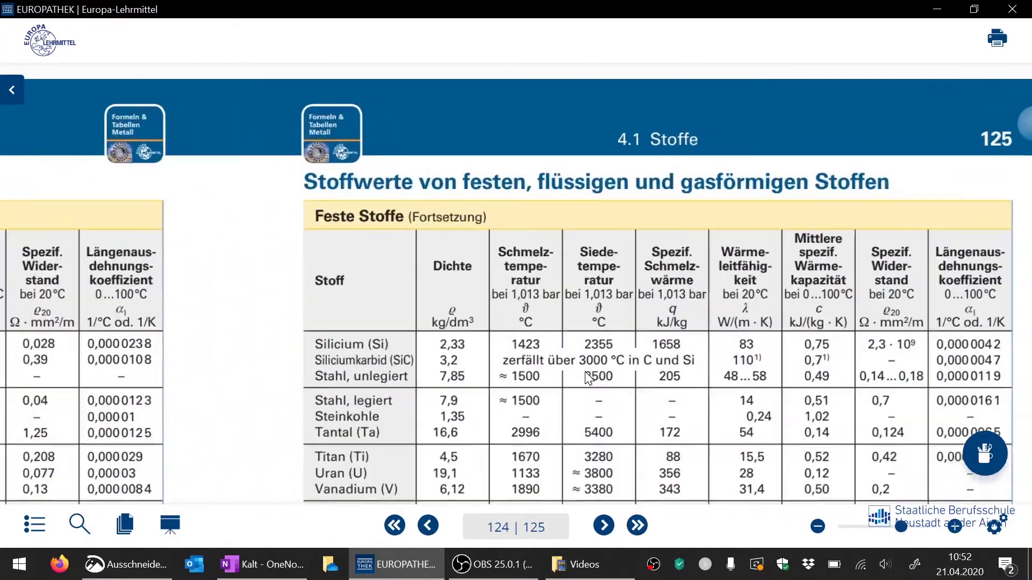
{"action": "scroll", "coordinate": [588, 379], "scroll_direction": "up", "scroll_amount": 1}
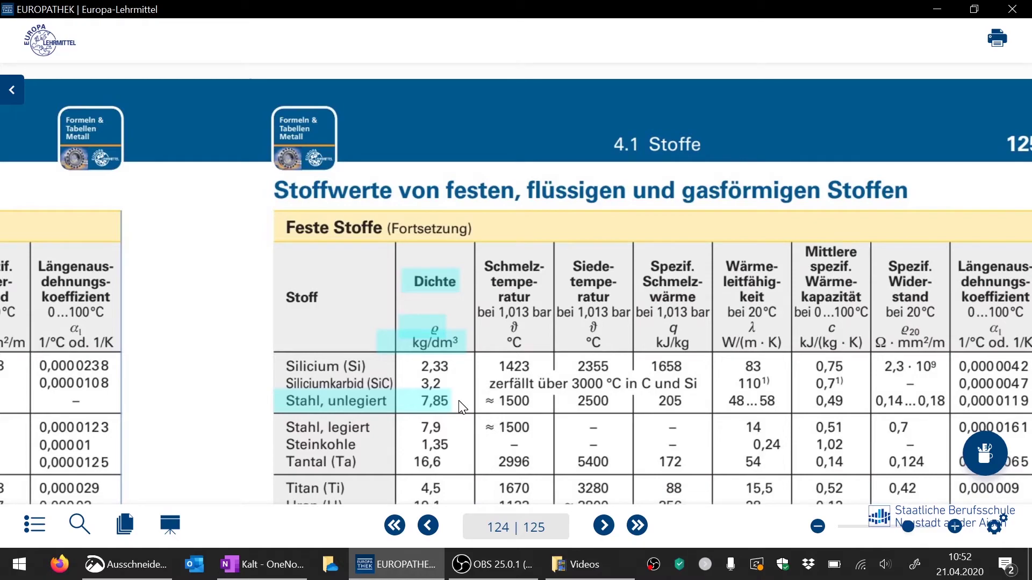
{"action": "key", "text": "alt+Tab"}
{"action": "key", "text": "ctrl+v"}
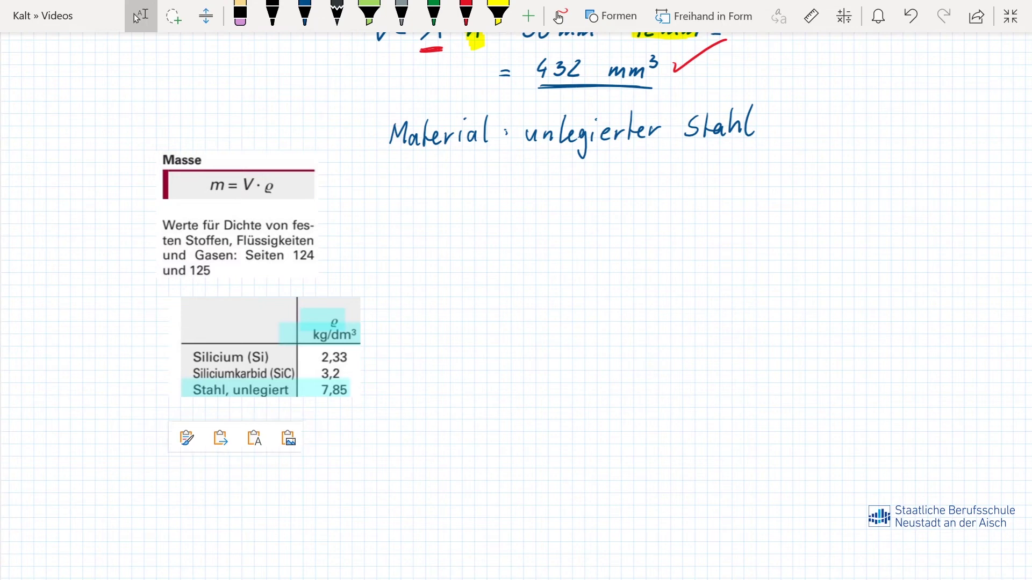
In blue ink, write V = 432 mm³ = under the unlegierter Stahl line.
{"action": "scroll", "coordinate": [136, 18], "scroll_direction": "up", "scroll_amount": 1}
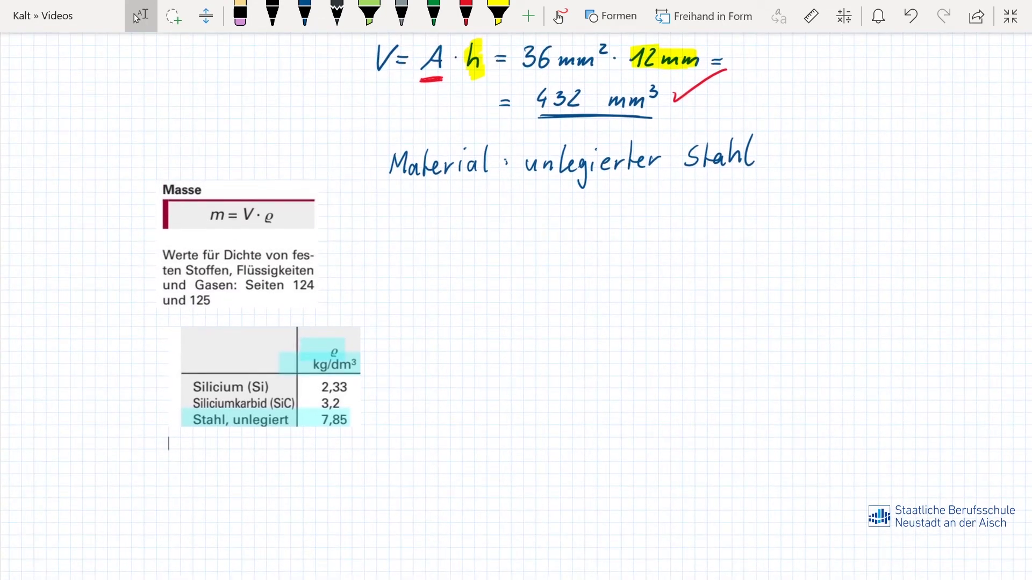
{"action": "key", "text": "alt+d"}
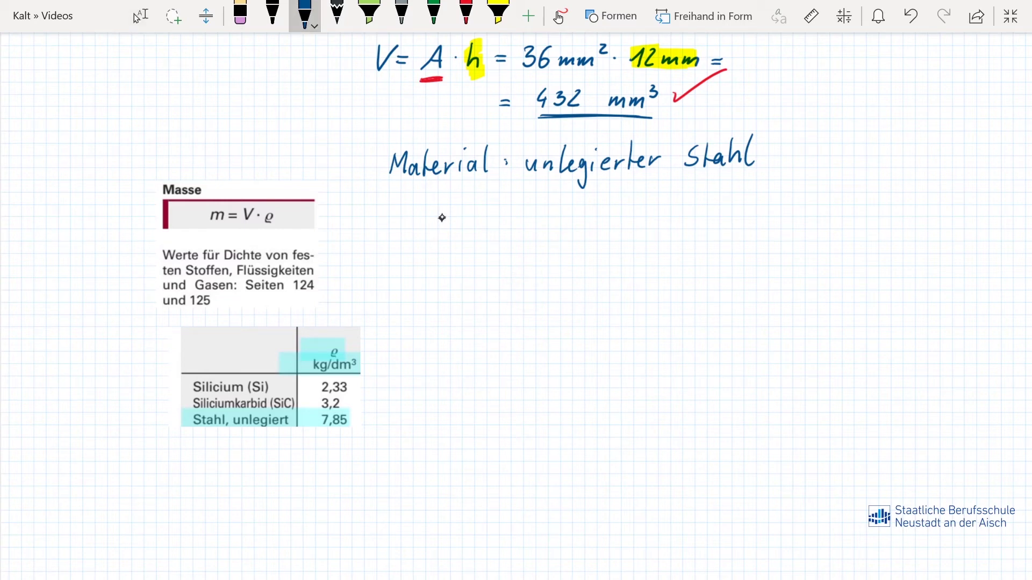
{"action": "mouse_move", "coordinate": [444, 207]}
{"action": "left_mouse_down"}
{"action": "mouse_move", "coordinate": [502, 216]}
{"action": "mouse_move", "coordinate": [498, 226]}
{"action": "mouse_move", "coordinate": [527, 211]}
{"action": "mouse_move", "coordinate": [532, 224]}
{"action": "mouse_move", "coordinate": [549, 216]}
{"action": "mouse_move", "coordinate": [584, 226]}
{"action": "mouse_move", "coordinate": [596, 207]}
{"action": "mouse_move", "coordinate": [589, 215]}
{"action": "mouse_move", "coordinate": [623, 219]}
{"action": "left_mouse_up"}
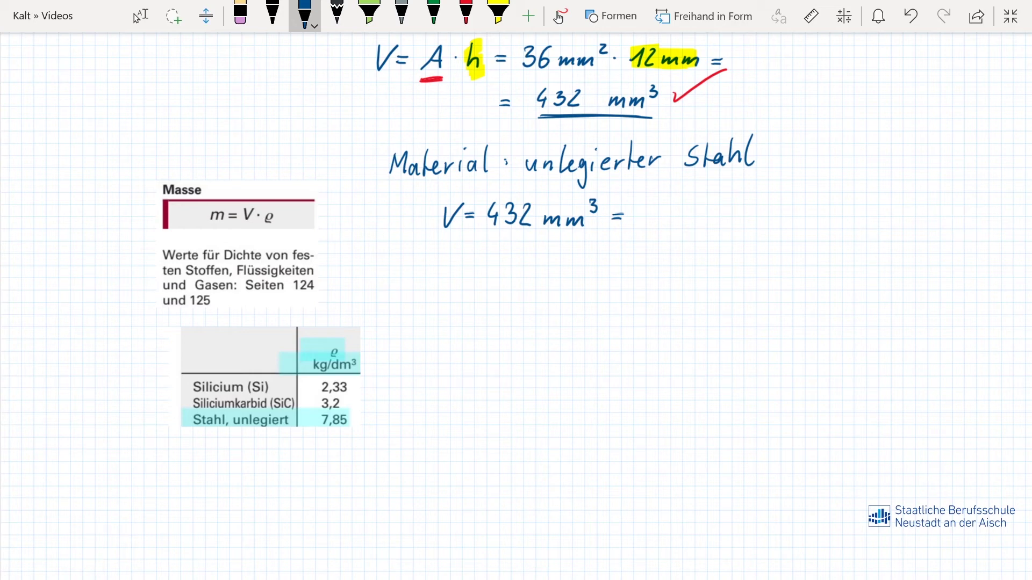
{"action": "left_click", "coordinate": [137, 18]}
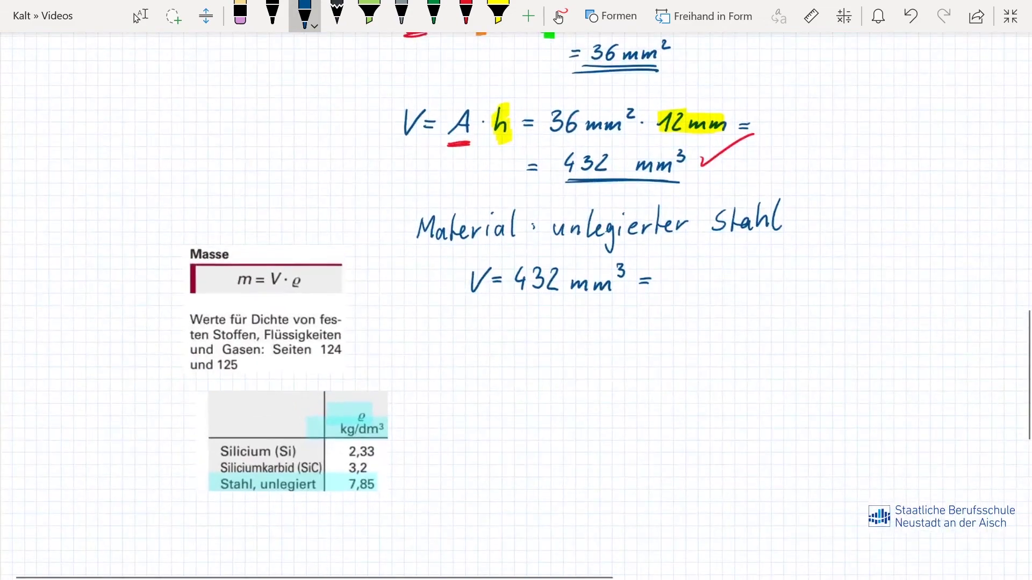
{"action": "scroll", "coordinate": [516, 290], "scroll_direction": "right", "scroll_amount": 3}
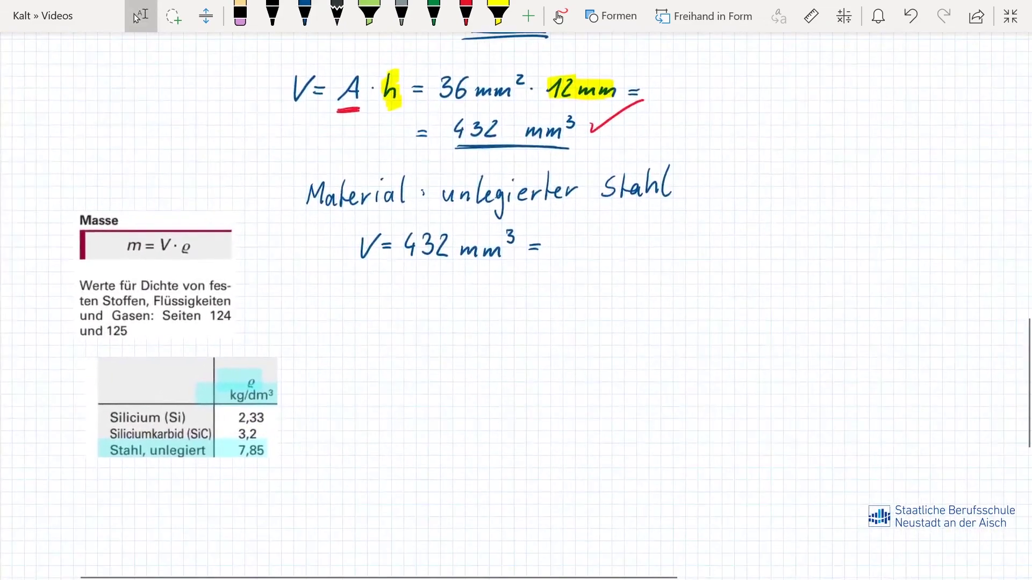
{"action": "left_click", "coordinate": [304, 15]}
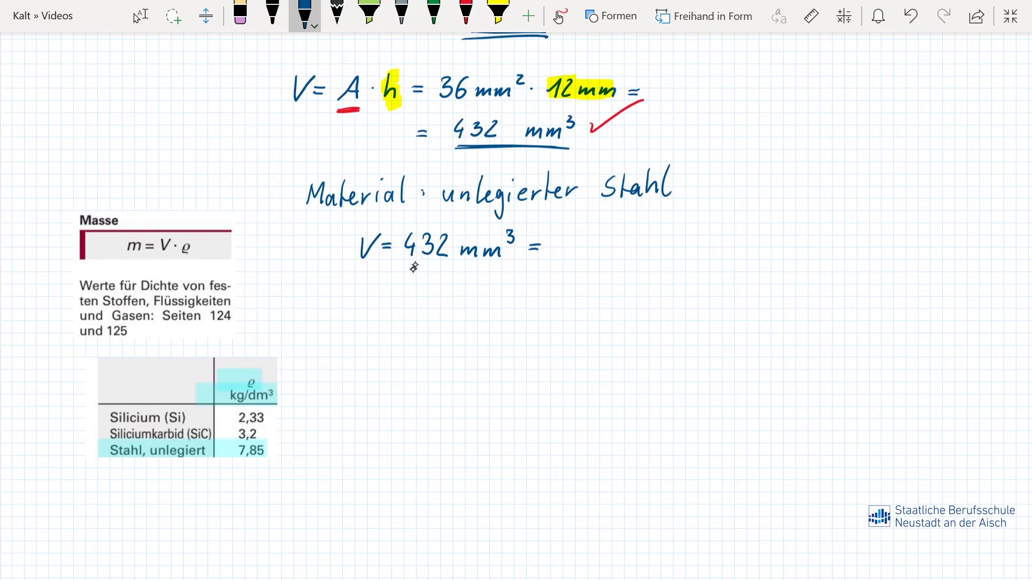
In blue ink, extend the volume line with '0,432 cm³ = 0,000432 dm³', fixing cm to dm.
{"action": "mouse_move", "coordinate": [564, 238]}
{"action": "left_mouse_down"}
{"action": "mouse_move", "coordinate": [568, 259]}
{"action": "mouse_move", "coordinate": [615, 240]}
{"action": "mouse_move", "coordinate": [607, 253]}
{"action": "mouse_move", "coordinate": [657, 256]}
{"action": "mouse_move", "coordinate": [664, 235]}
{"action": "mouse_move", "coordinate": [658, 241]}
{"action": "mouse_move", "coordinate": [683, 249]}
{"action": "left_mouse_up"}
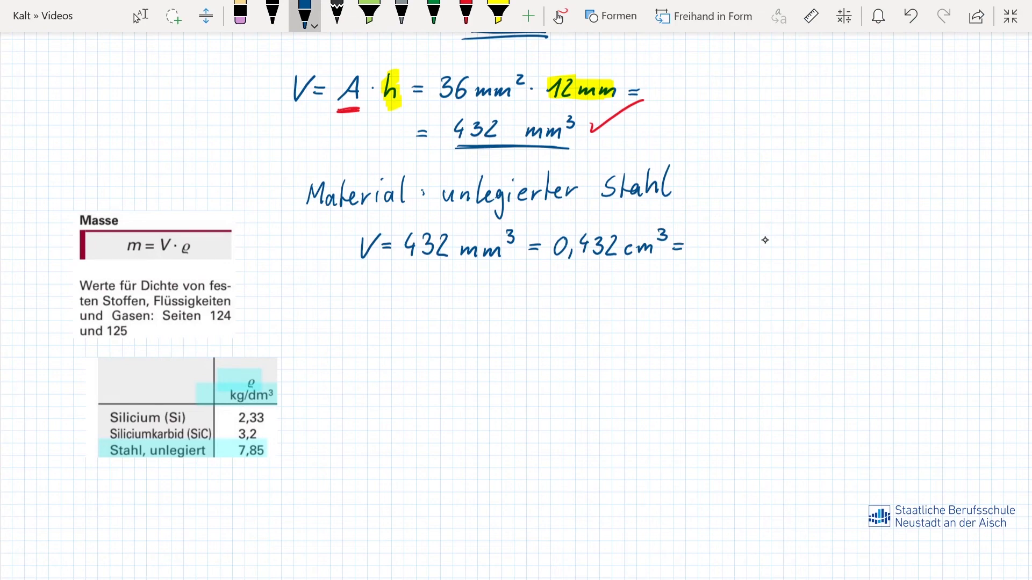
{"action": "mouse_move", "coordinate": [770, 238]}
{"action": "left_mouse_down"}
{"action": "mouse_move", "coordinate": [799, 250]}
{"action": "mouse_move", "coordinate": [818, 235]}
{"action": "mouse_move", "coordinate": [817, 251]}
{"action": "mouse_move", "coordinate": [856, 251]}
{"action": "mouse_move", "coordinate": [883, 249]}
{"action": "mouse_move", "coordinate": [879, 237]}
{"action": "left_mouse_up"}
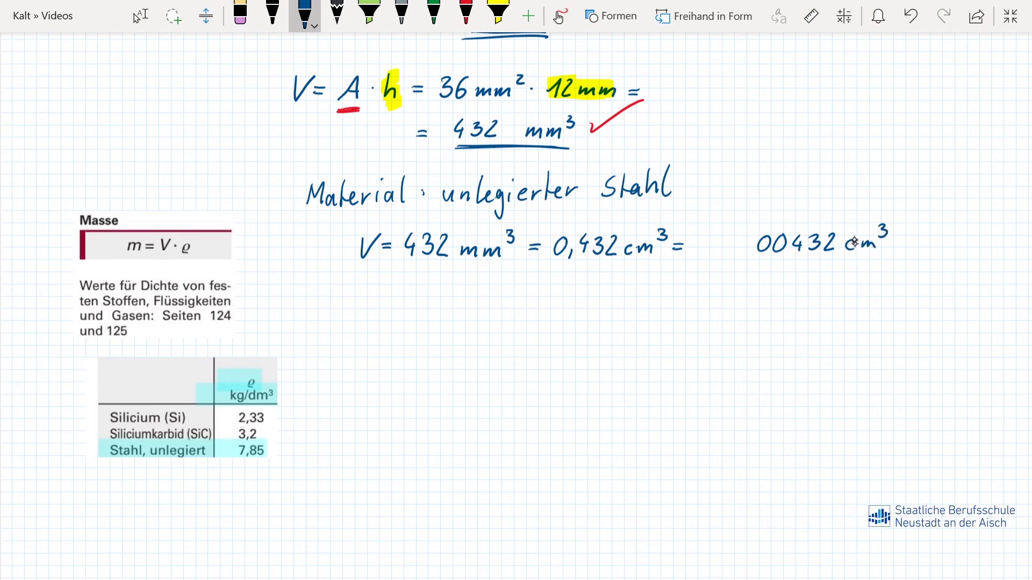
{"action": "left_click_drag", "start_coordinate": [855, 232], "coordinate": [854, 249]}
{"action": "mouse_move", "coordinate": [753, 240]}
{"action": "left_mouse_down"}
{"action": "mouse_move", "coordinate": [733, 246]}
{"action": "mouse_move", "coordinate": [733, 258]}
{"action": "left_mouse_up"}
Write the mass formula m = V · ρ = 0,000432 dm³ · 7,85 kg/dm³ in blue.
{"action": "left_click_drag", "start_coordinate": [365, 309], "coordinate": [428, 290]}
{"action": "left_click", "coordinate": [432, 302]}
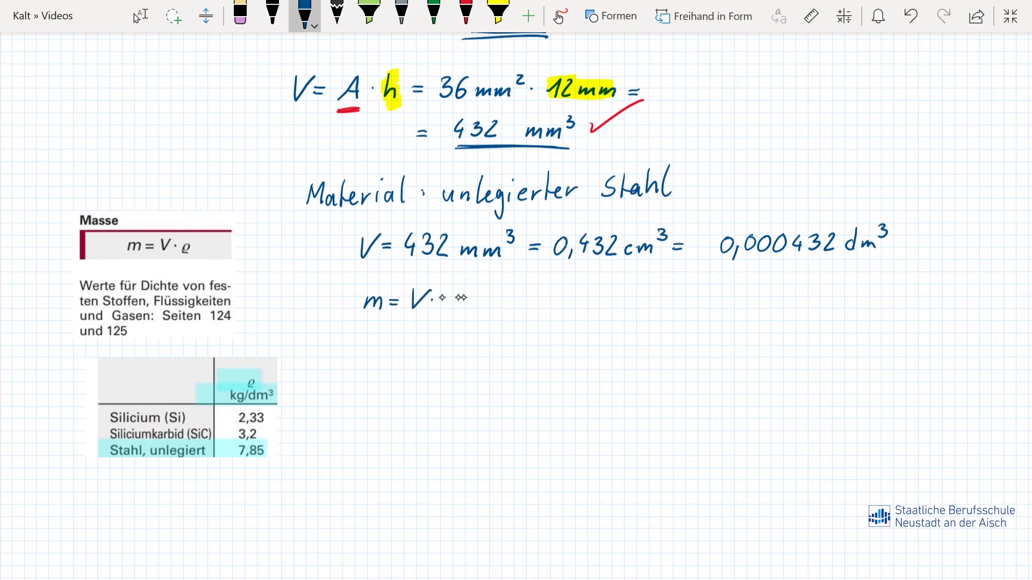
{"action": "left_click_drag", "start_coordinate": [456, 294], "coordinate": [447, 307]}
{"action": "left_click_drag", "start_coordinate": [474, 297], "coordinate": [483, 297]}
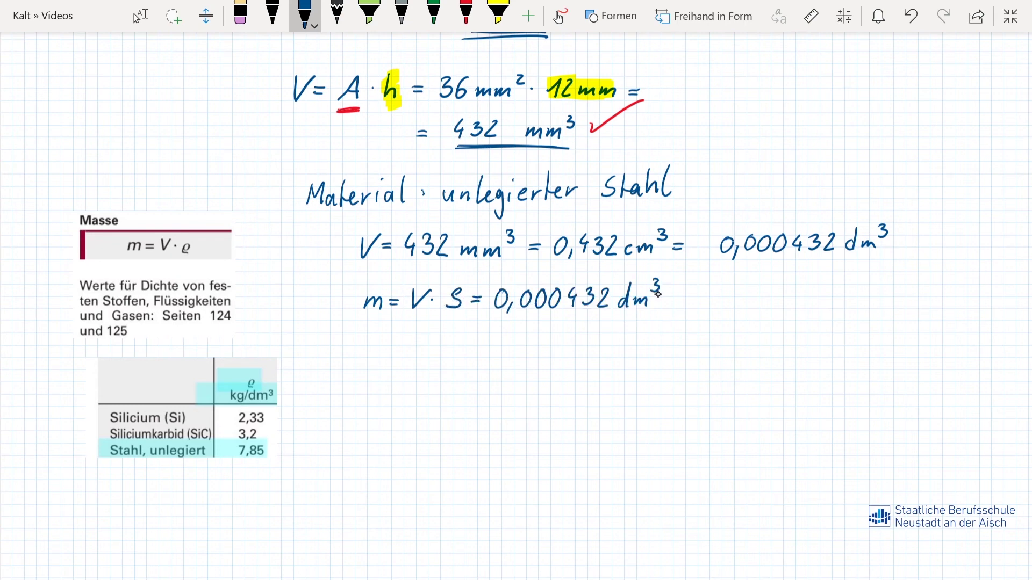
{"action": "mouse_move", "coordinate": [683, 288]}
{"action": "left_mouse_down"}
{"action": "mouse_move", "coordinate": [698, 311]}
{"action": "mouse_move", "coordinate": [737, 288]}
{"action": "mouse_move", "coordinate": [759, 291]}
{"action": "mouse_move", "coordinate": [753, 300]}
{"action": "mouse_move", "coordinate": [791, 296]}
{"action": "mouse_move", "coordinate": [747, 319]}
{"action": "mouse_move", "coordinate": [775, 314]}
{"action": "left_mouse_up"}
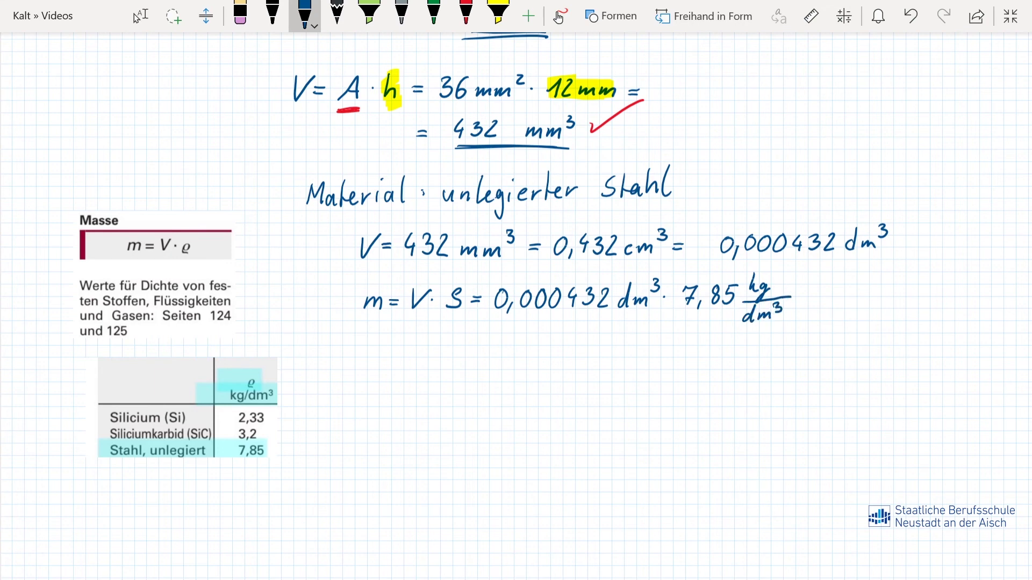
Cancel both dm³ units in green ink, then return to blue and tidy the 3,39 g result.
{"action": "left_click", "coordinate": [434, 15]}
{"action": "mouse_move", "coordinate": [619, 309]}
{"action": "left_mouse_down"}
{"action": "mouse_move", "coordinate": [675, 268]}
{"action": "mouse_move", "coordinate": [682, 276]}
{"action": "left_mouse_up"}
{"action": "left_click_drag", "start_coordinate": [745, 329], "coordinate": [792, 306]}
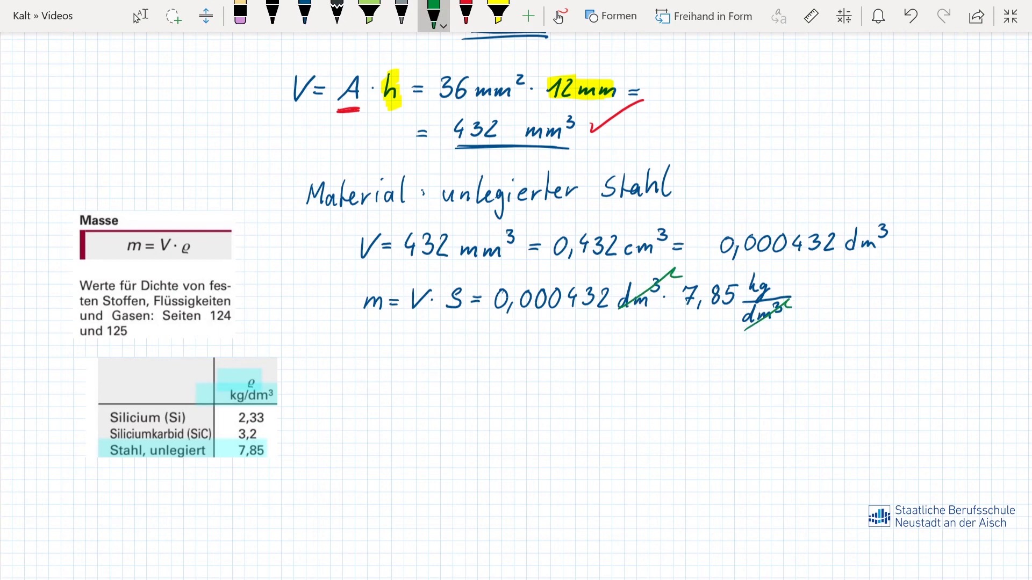
{"action": "left_click", "coordinate": [305, 15]}
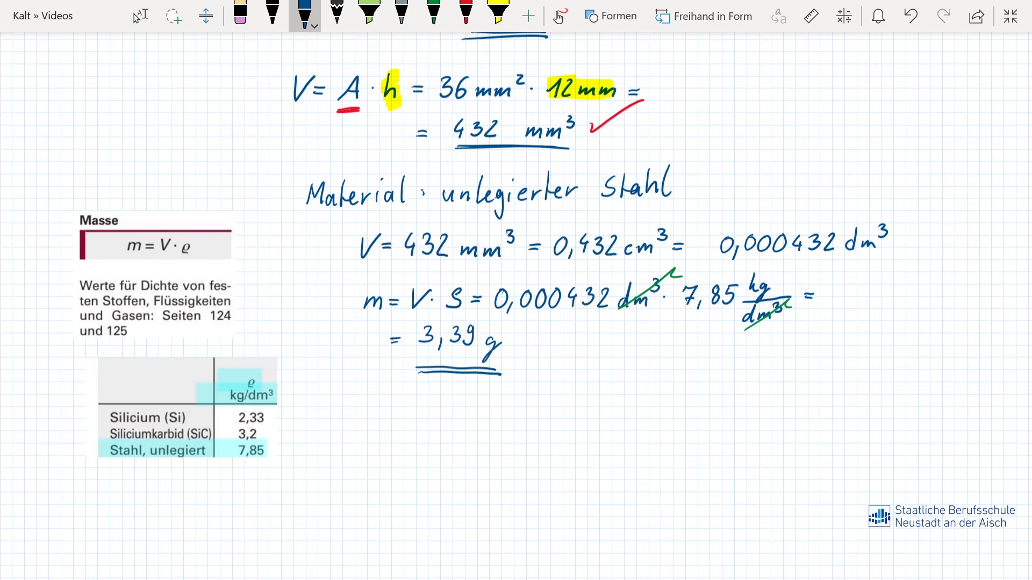
{"action": "left_click_drag", "start_coordinate": [487, 340], "coordinate": [497, 346]}
{"action": "key", "text": "ctrl+z"}
{"action": "scroll", "coordinate": [516, 301], "scroll_direction": "up", "scroll_amount": 2}
{"action": "scroll", "coordinate": [516, 301], "scroll_direction": "up", "scroll_amount": 3}
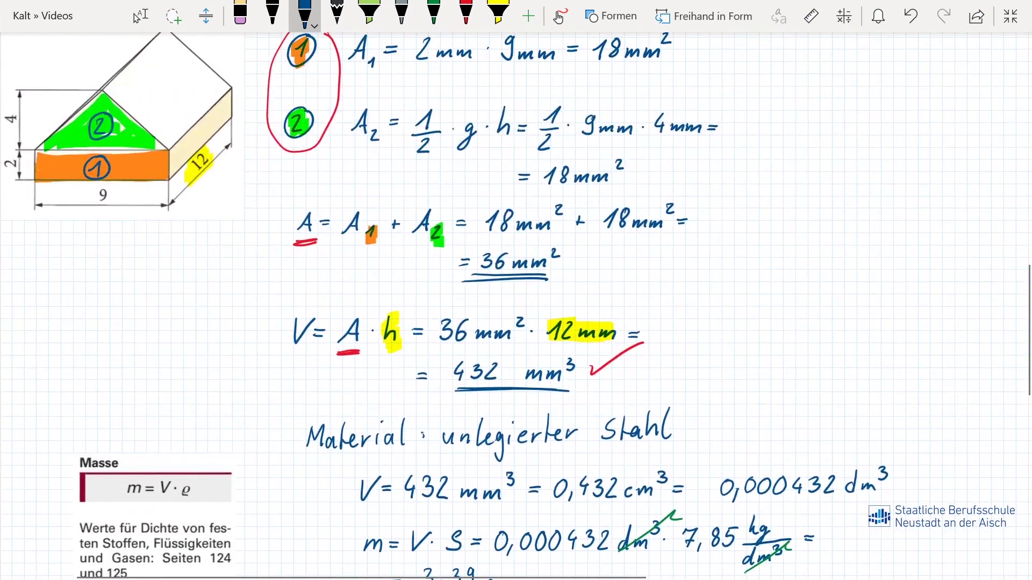
{"action": "left_click", "coordinate": [134, 16]}
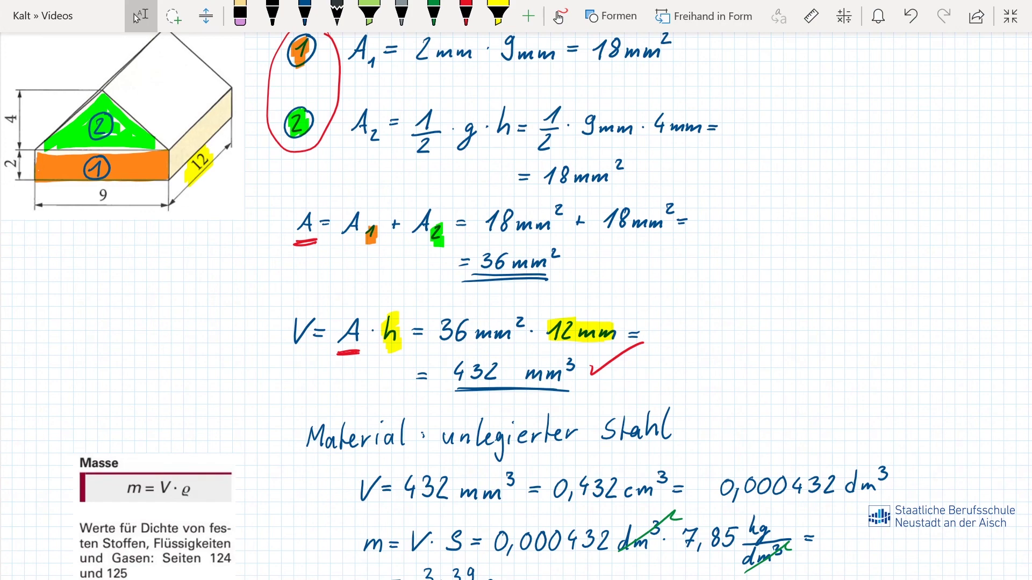
{"action": "scroll", "coordinate": [516, 306], "scroll_direction": "down", "scroll_amount": 5}
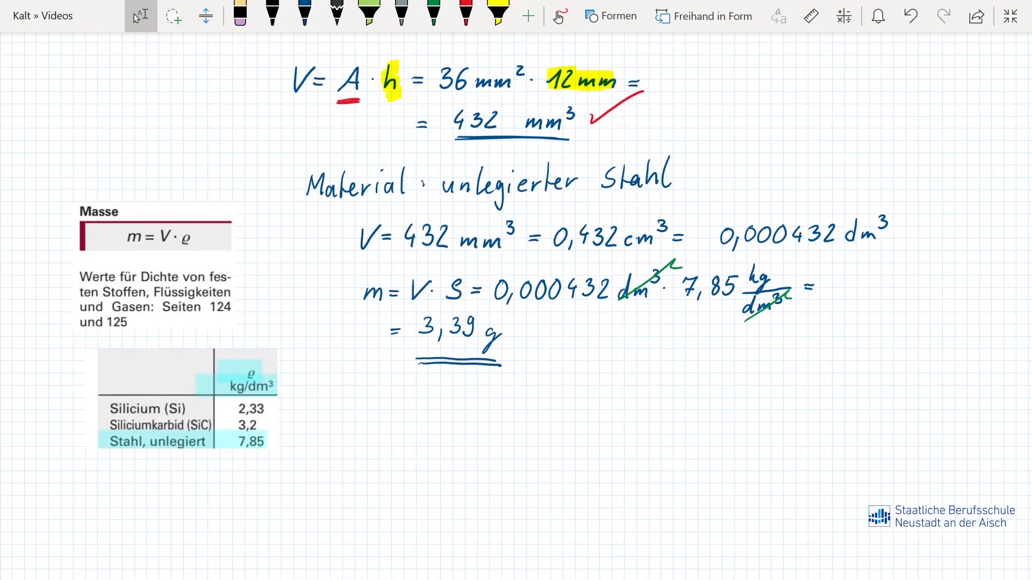
{"action": "scroll", "coordinate": [349, 452], "scroll_direction": "up", "scroll_amount": 4}
{"action": "scroll", "coordinate": [349, 451], "scroll_direction": "up", "scroll_amount": 3}
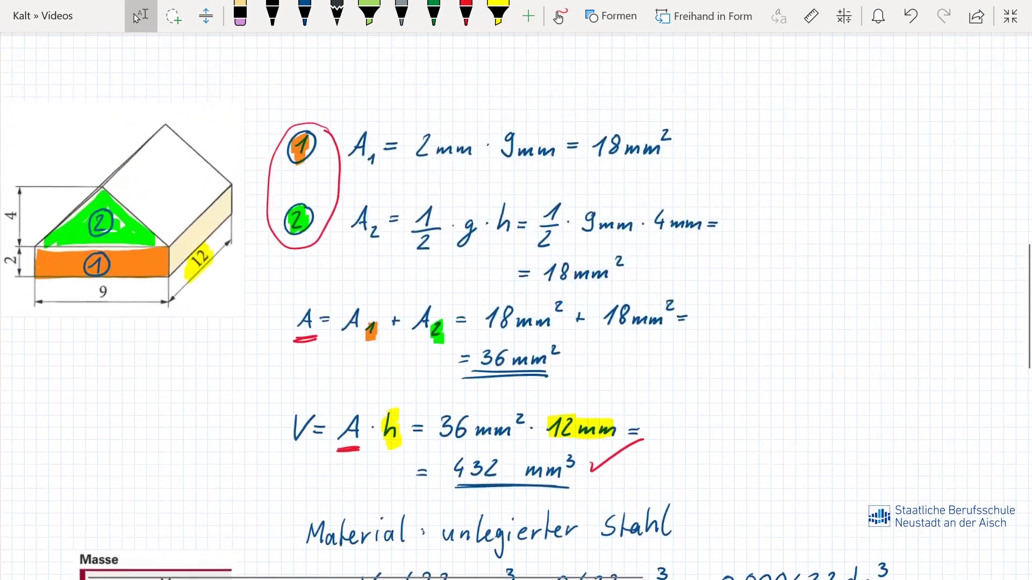
{"action": "scroll", "coordinate": [516, 306], "scroll_direction": "down", "scroll_amount": 2}
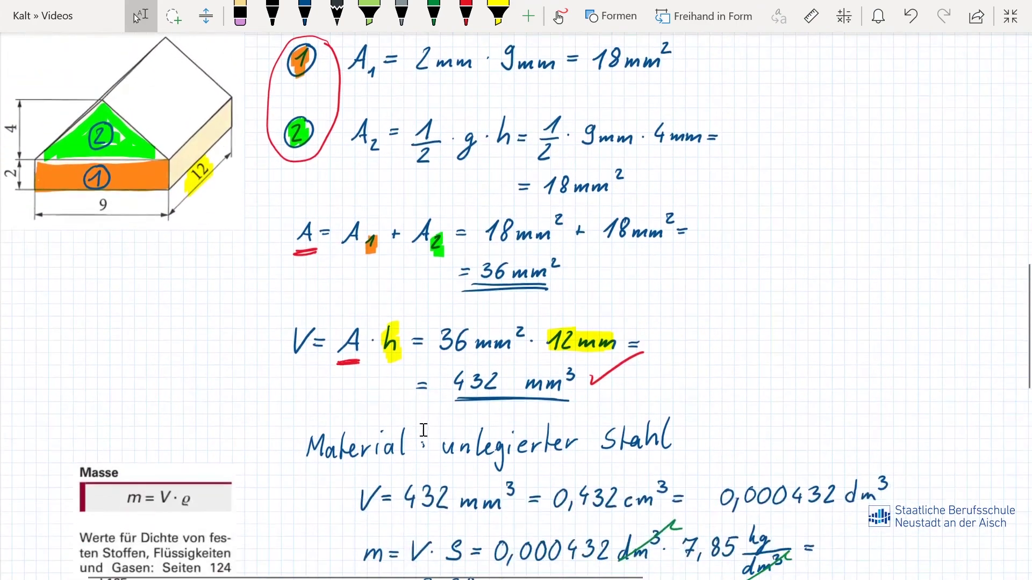
{"action": "scroll", "coordinate": [502, 422], "scroll_direction": "down", "scroll_amount": 4}
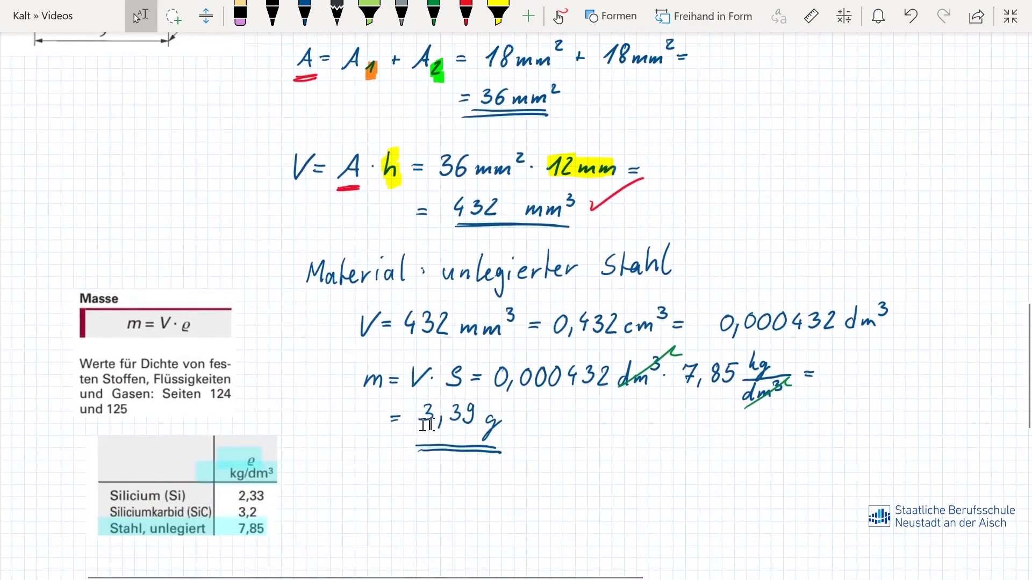